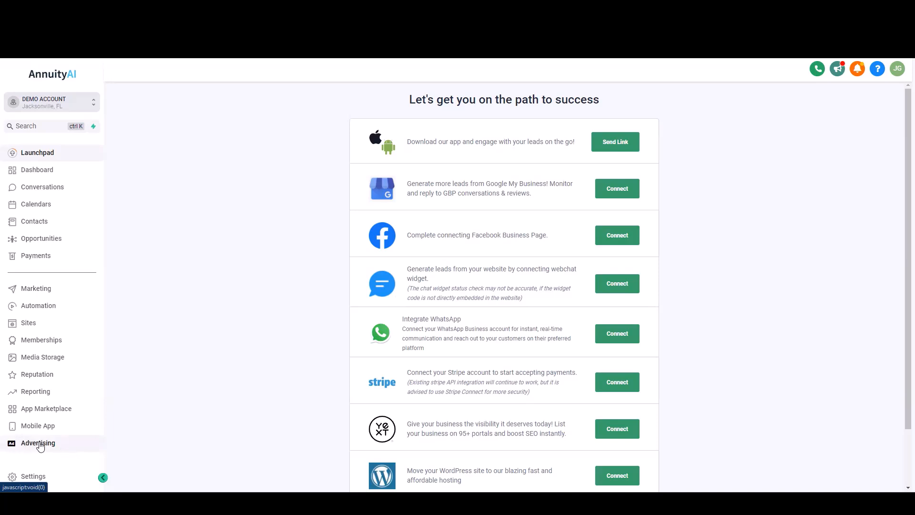
- Open the advertising area and register the business name as DEMO BUSINESS
{"action": "left_click", "coordinate": [24, 447]}
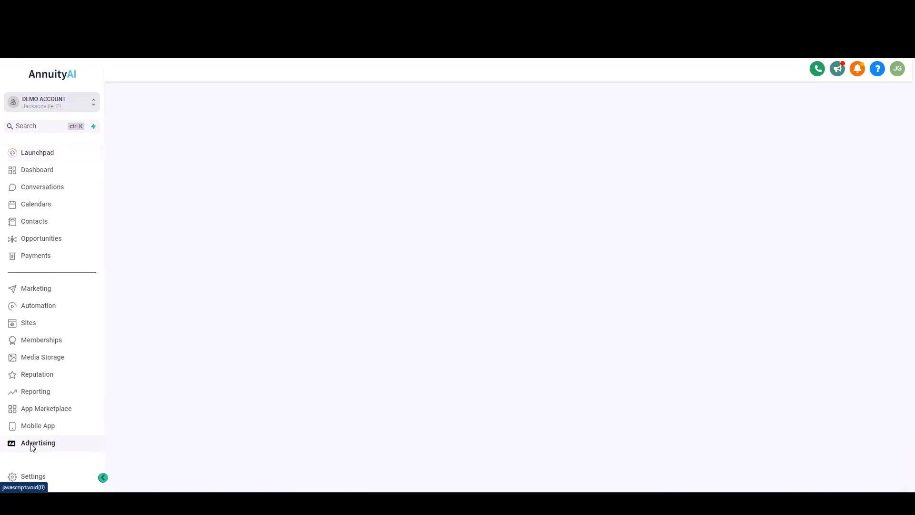
{"action": "left_click", "coordinate": [463, 185]}
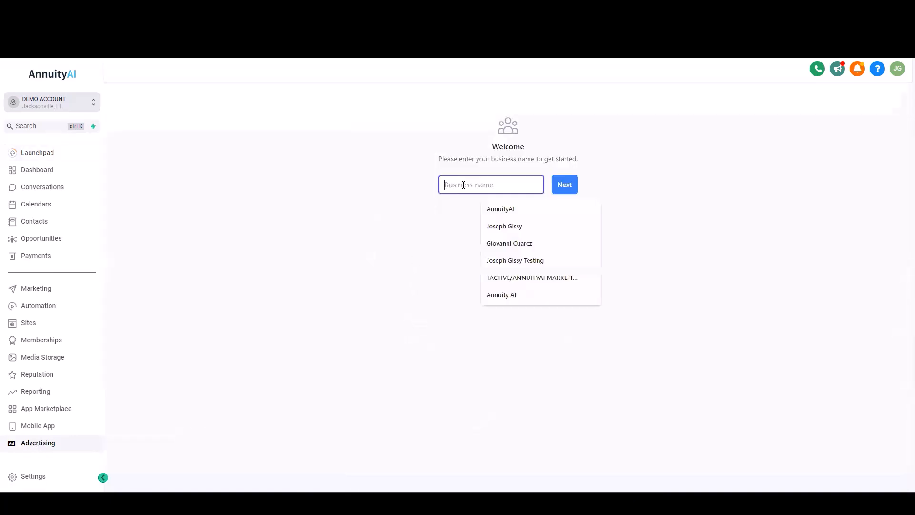
{"action": "type", "text": "DEMO"}
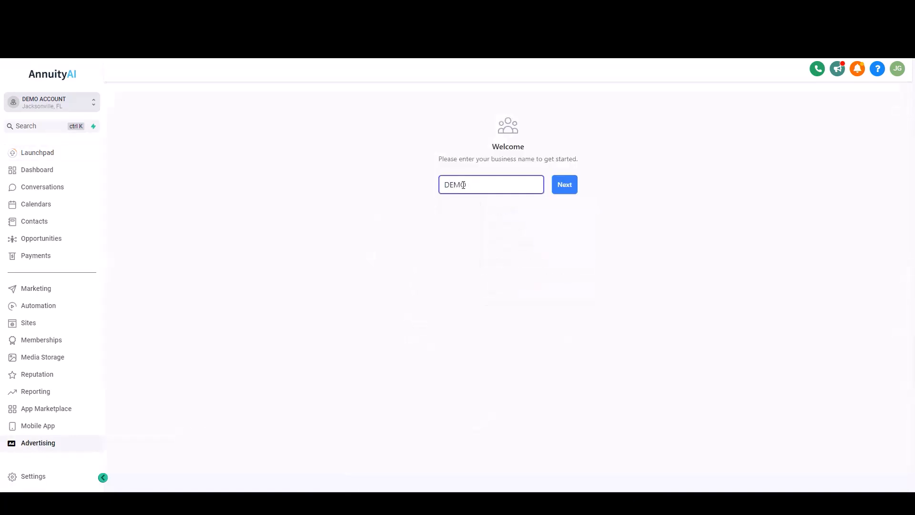
{"action": "type", "text": " BUS"}
{"action": "key", "text": "BackSpace"}
{"action": "type", "text": "USINESS"}
{"action": "left_click", "coordinate": [565, 192]}
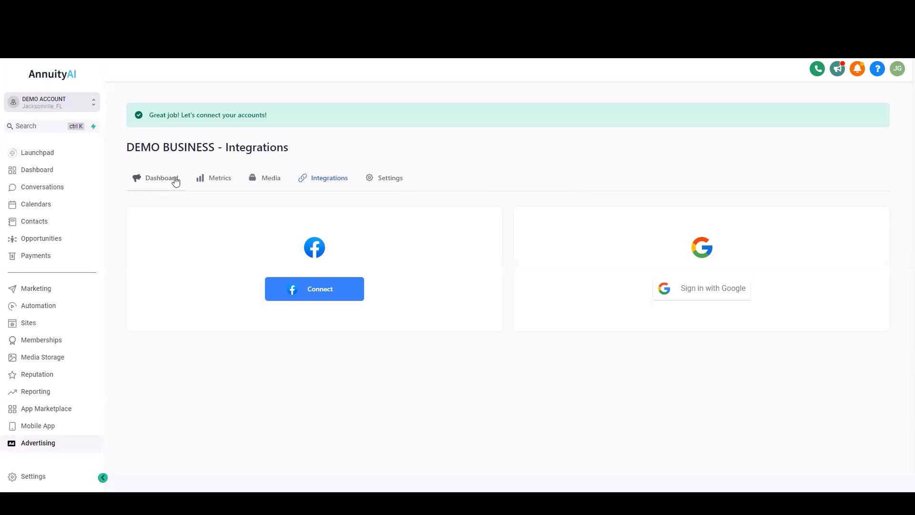
- Connect the Facebook account, then start a Facebook campaign using the AnnuityAI Ads template category
{"action": "left_click", "coordinate": [329, 293]}
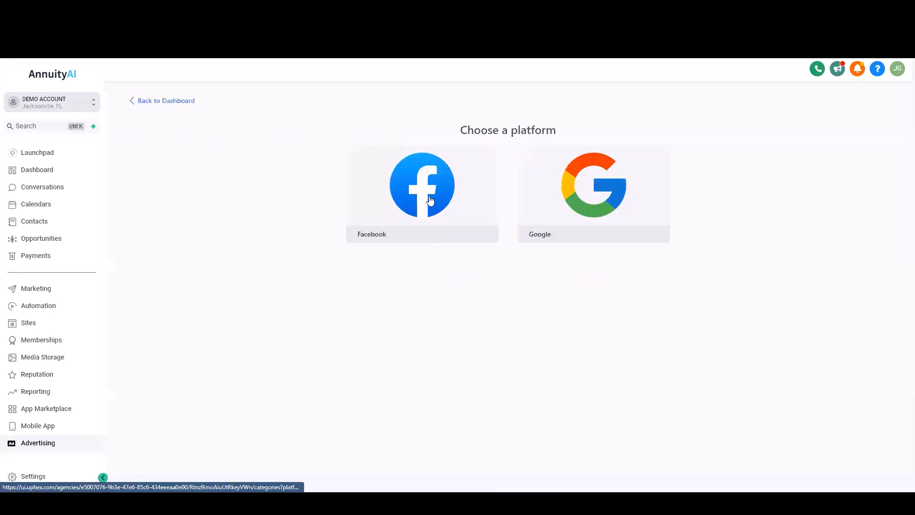
{"action": "left_click", "coordinate": [430, 199]}
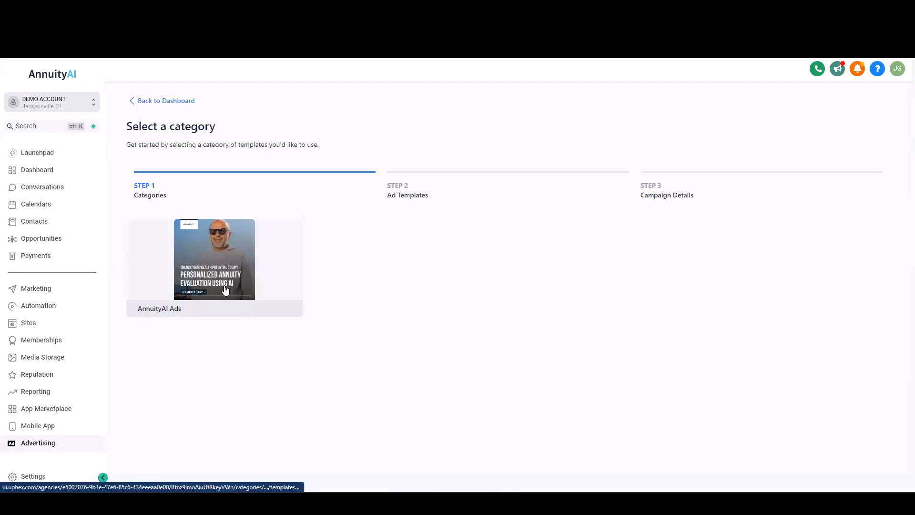
{"action": "left_click", "coordinate": [230, 262]}
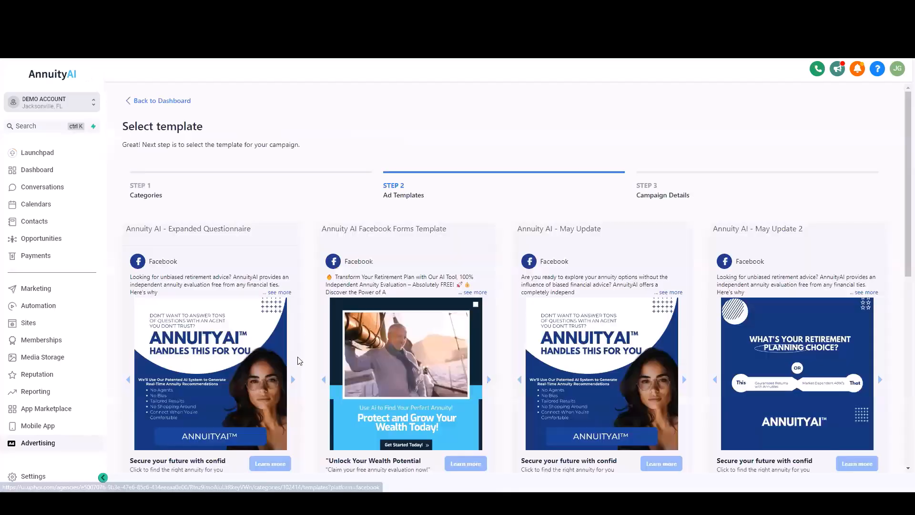
- Look through the available Facebook ad templates in the AnnuityAI Ads category
{"action": "scroll", "coordinate": [695, 322], "scroll_direction": "down", "scroll_amount": 4}
{"action": "scroll", "coordinate": [698, 332], "scroll_direction": "down", "scroll_amount": 4}
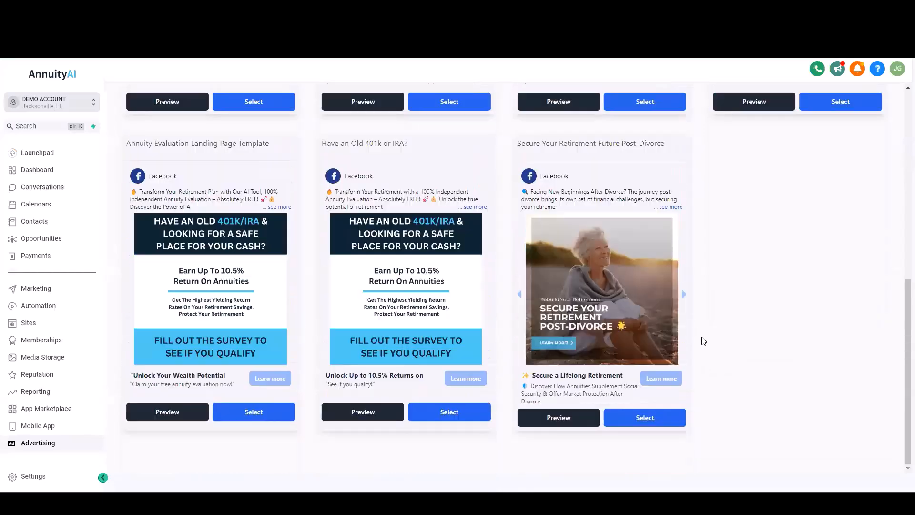
{"action": "scroll", "coordinate": [479, 300], "scroll_direction": "up", "scroll_amount": 4}
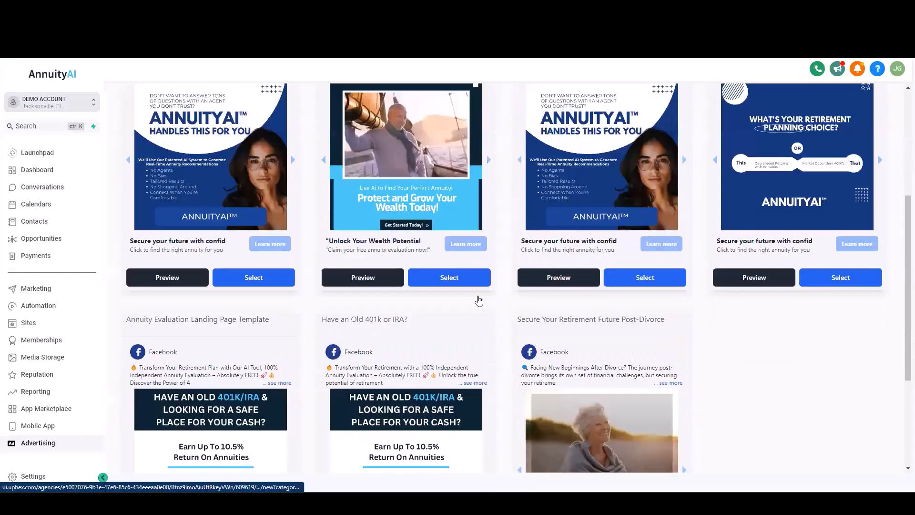
{"action": "scroll", "coordinate": [479, 300], "scroll_direction": "up", "scroll_amount": 5}
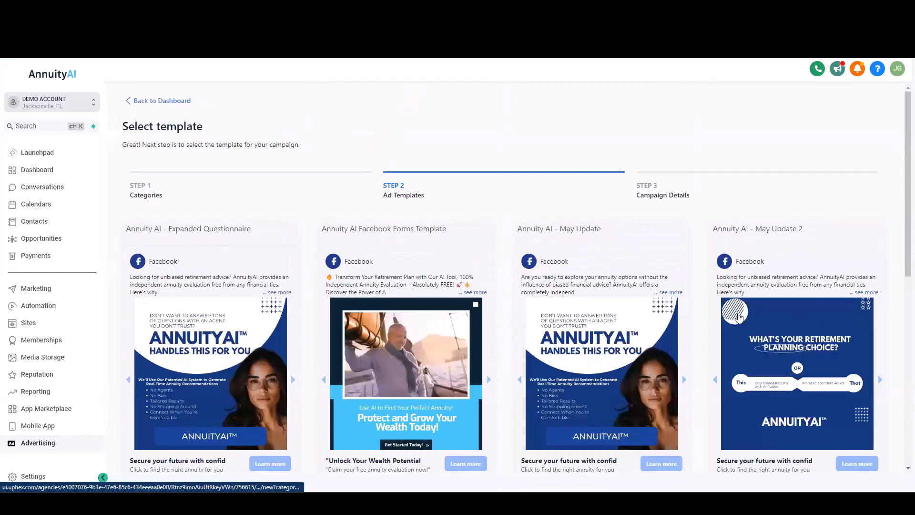
{"action": "scroll", "coordinate": [445, 314], "scroll_direction": "down", "scroll_amount": 5}
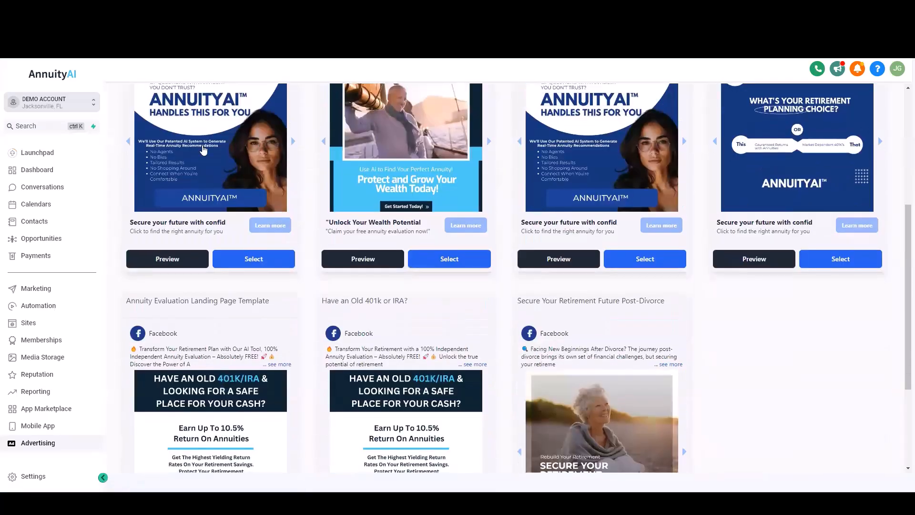
{"action": "scroll", "coordinate": [229, 195], "scroll_direction": "up", "scroll_amount": 4}
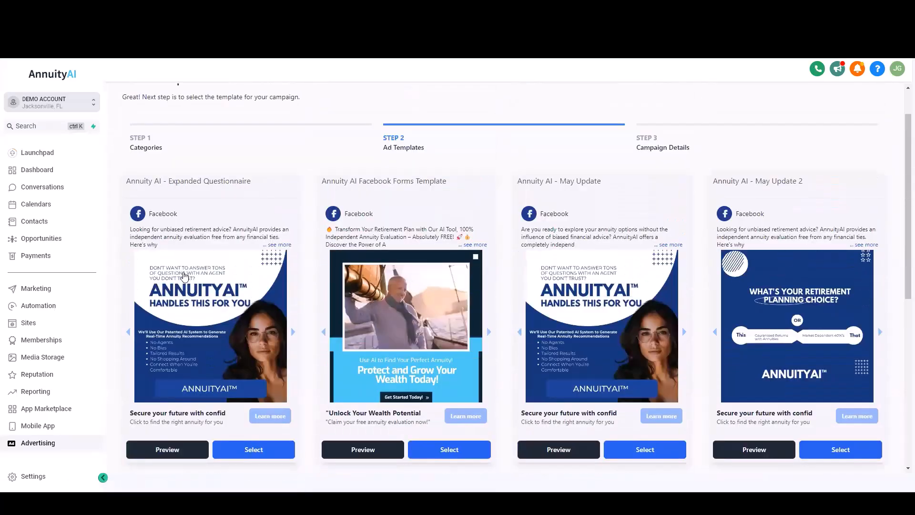
{"action": "scroll", "coordinate": [262, 361], "scroll_direction": "down", "scroll_amount": 5}
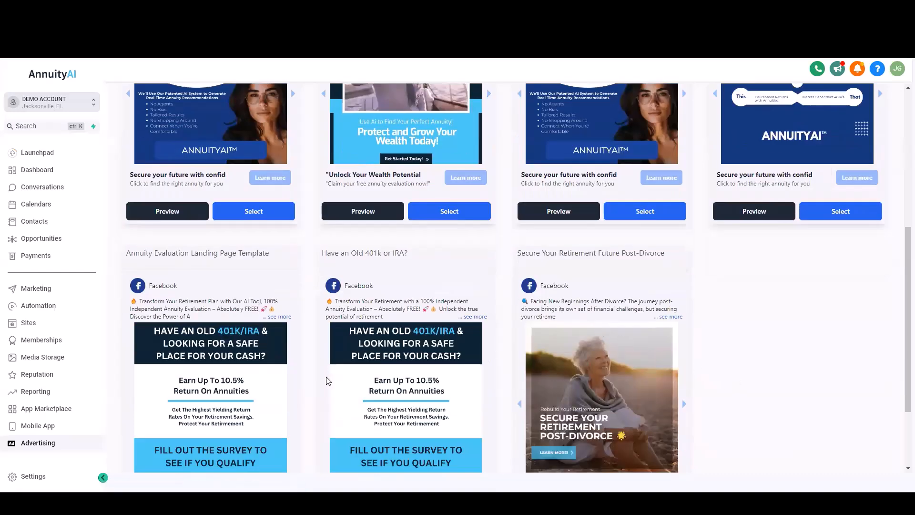
{"action": "scroll", "coordinate": [643, 371], "scroll_direction": "up", "scroll_amount": 6}
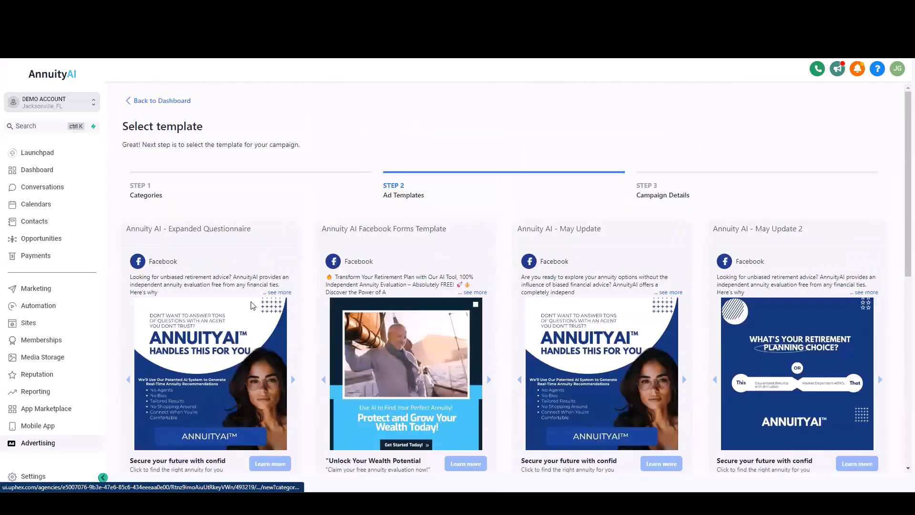
- Browse the images of the Annuity AI - Expanded Questionnaire template and select it for the campaign
{"action": "left_click", "coordinate": [294, 380]}
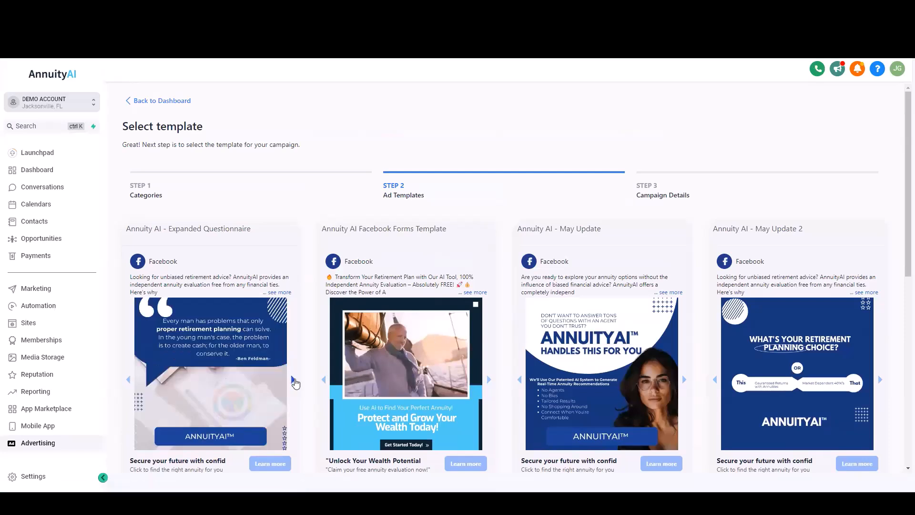
{"action": "double_click", "coordinate": [294, 380]}
{"action": "left_click_drag", "start_coordinate": [173, 228], "coordinate": [267, 241]}
{"action": "left_click", "coordinate": [266, 259]}
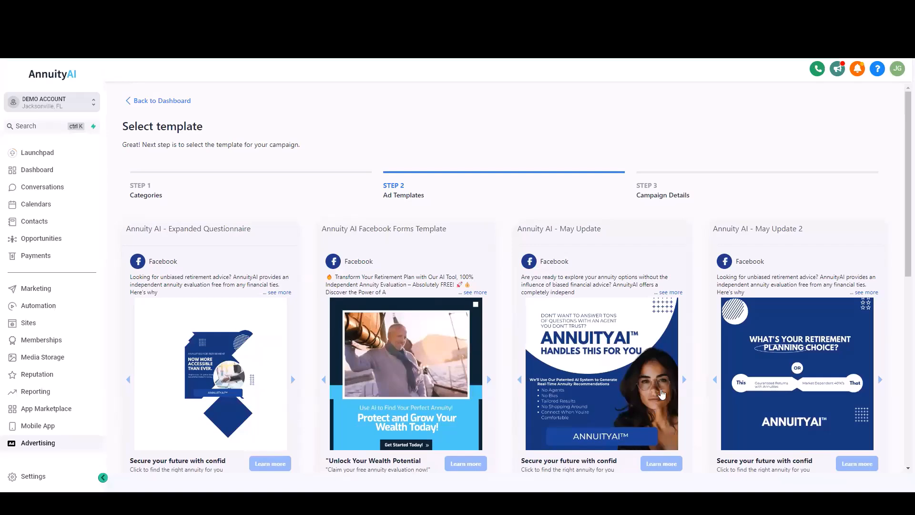
{"action": "scroll", "coordinate": [495, 345], "scroll_direction": "down", "scroll_amount": 4}
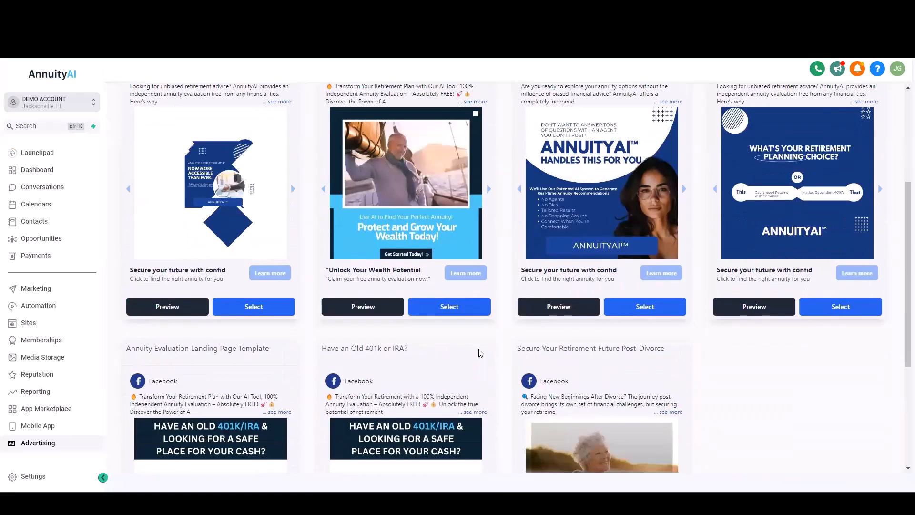
{"action": "scroll", "coordinate": [303, 252], "scroll_direction": "up", "scroll_amount": 3}
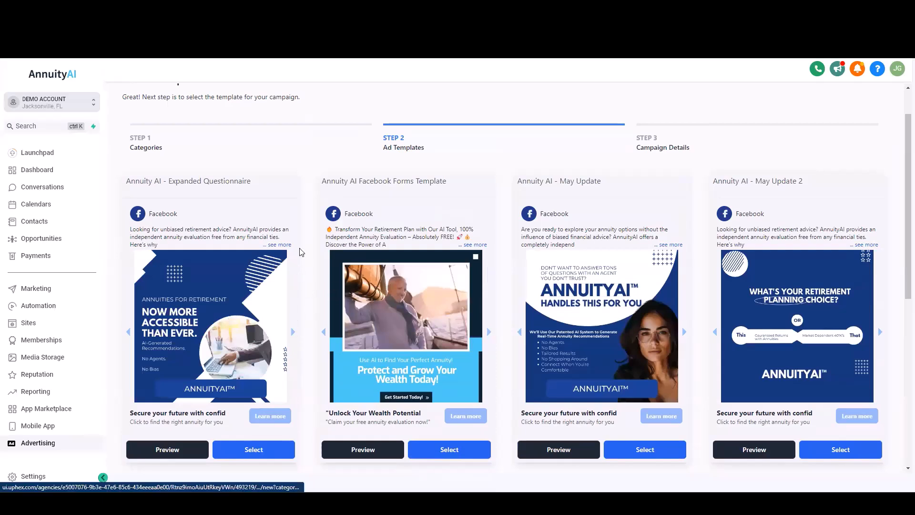
{"action": "left_click", "coordinate": [262, 455]}
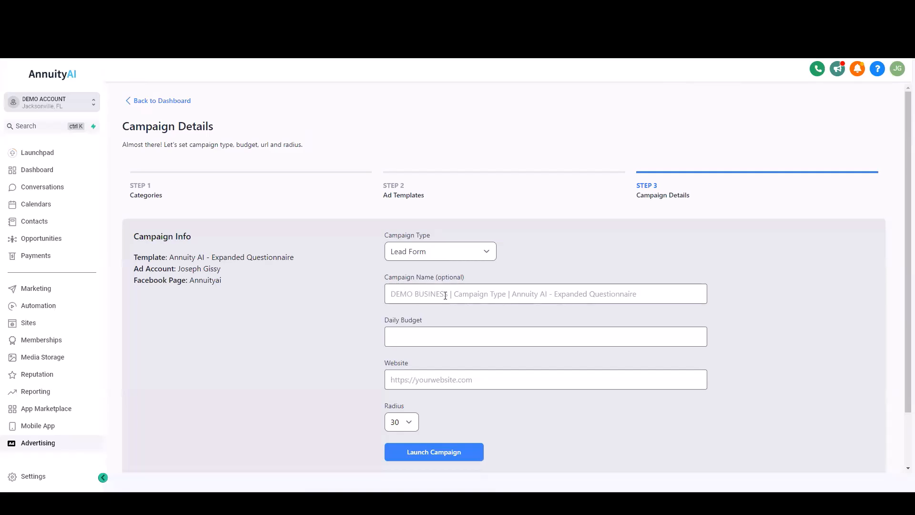
{"action": "left_click", "coordinate": [479, 342]}
{"action": "type", "text": "50"}
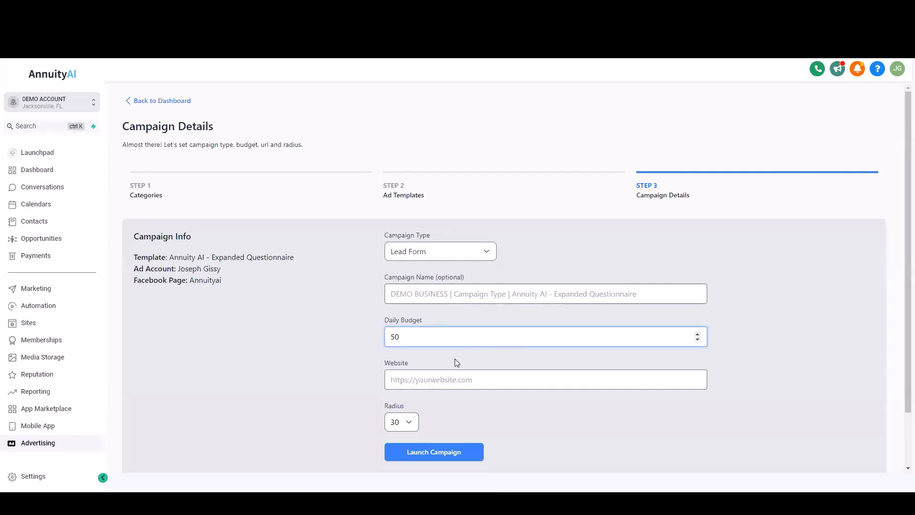
{"action": "left_click", "coordinate": [399, 379]}
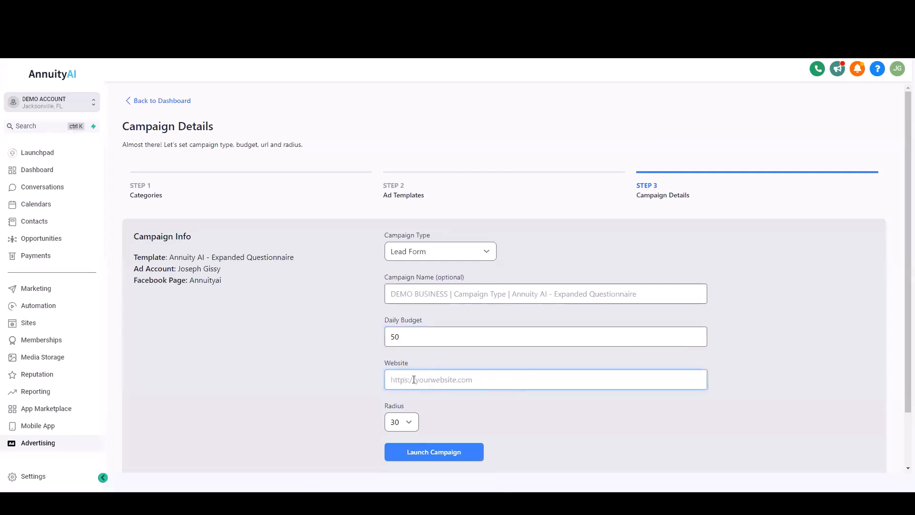
{"action": "key", "text": "Return"}
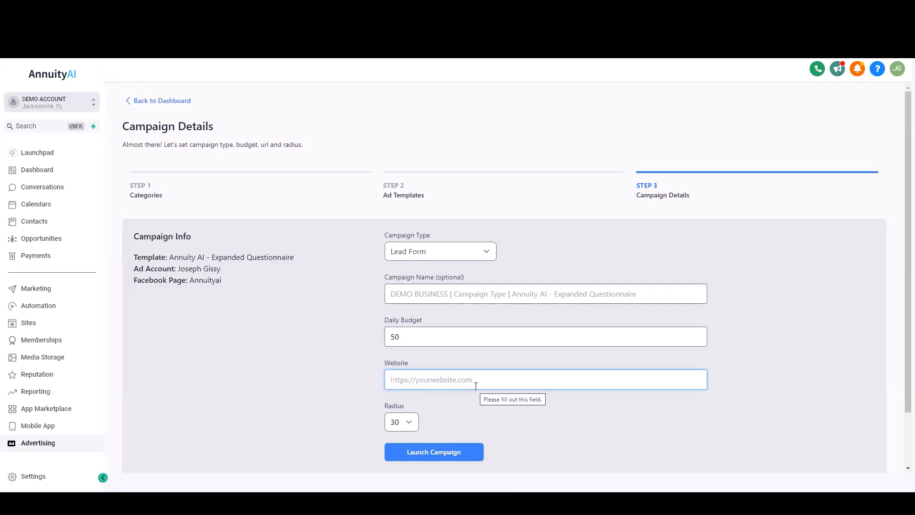
{"action": "type", "text": "www.annuityai.io"}
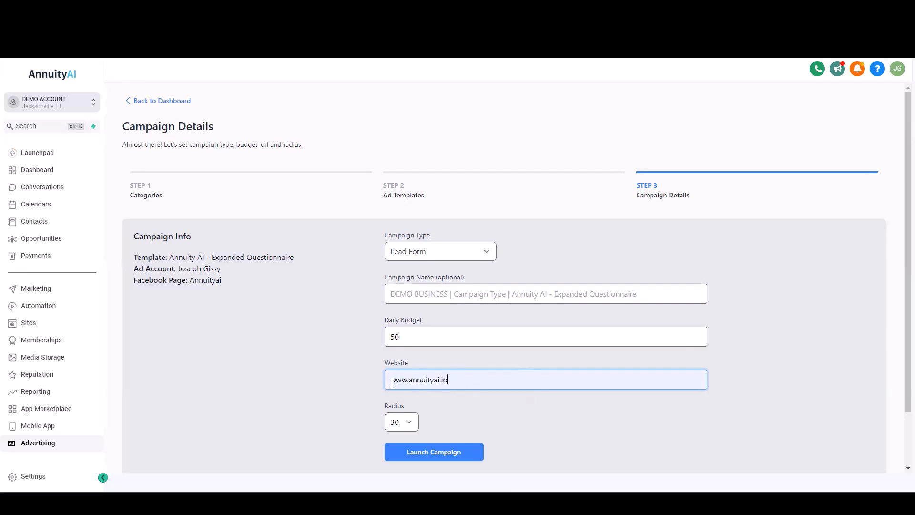
{"action": "left_click_drag", "start_coordinate": [392, 382], "coordinate": [508, 382]}
{"action": "left_click", "coordinate": [454, 379]}
- Set the campaign's targeting radius to 49
{"action": "scroll", "coordinate": [525, 395], "scroll_direction": "down", "scroll_amount": 2}
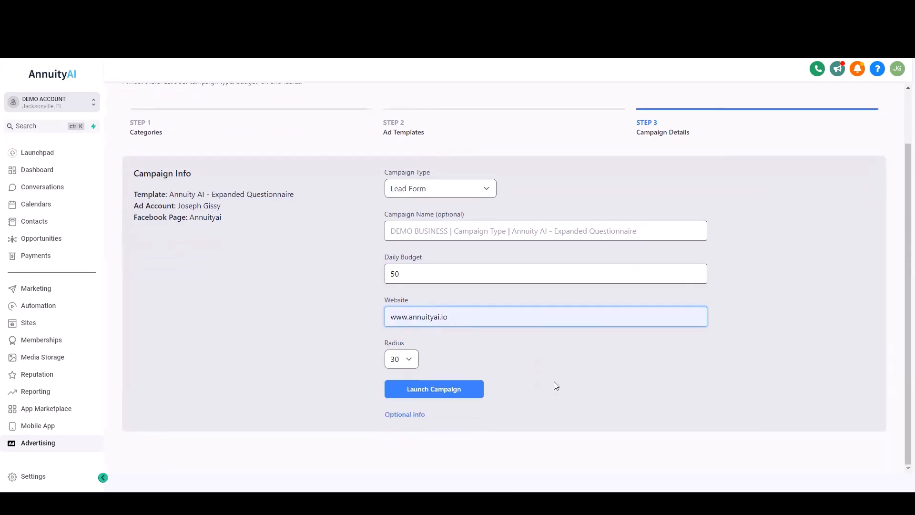
{"action": "left_click", "coordinate": [415, 364]}
{"action": "scroll", "coordinate": [411, 257], "scroll_direction": "down", "scroll_amount": 6}
{"action": "left_click", "coordinate": [399, 344]}
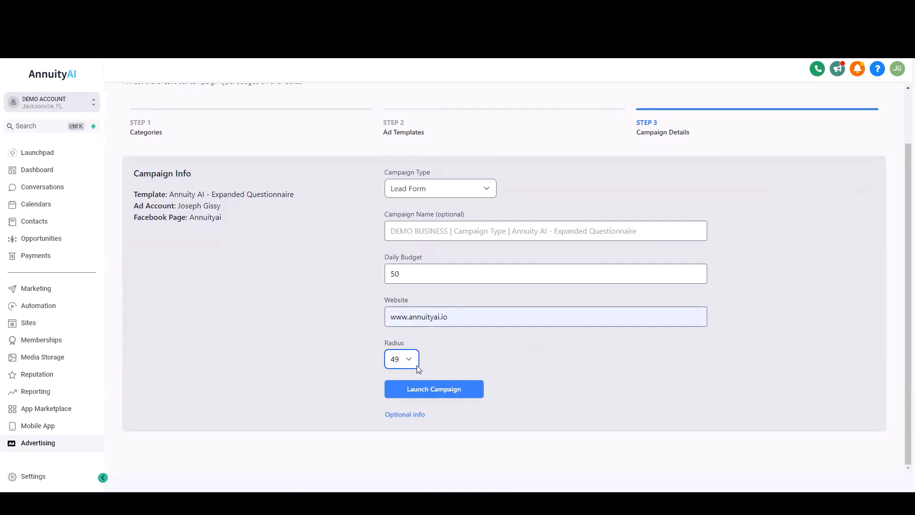
- Show the campaign's optional info and expand the recommended Location section
{"action": "left_click", "coordinate": [422, 415]}
{"action": "scroll", "coordinate": [747, 360], "scroll_direction": "down", "scroll_amount": 6}
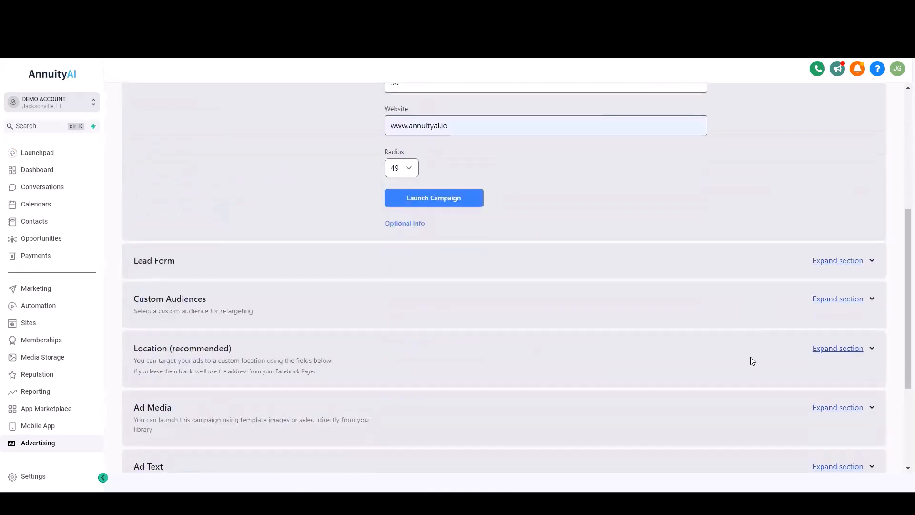
{"action": "left_click", "coordinate": [848, 254]}
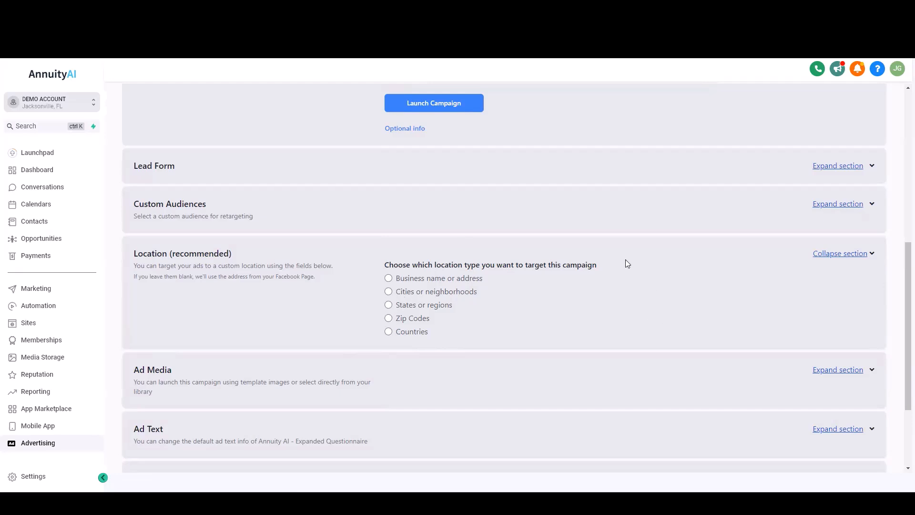
- Check the campaign's privacy policy link and collapse that section again
{"action": "scroll", "coordinate": [535, 265], "scroll_direction": "down", "scroll_amount": 3}
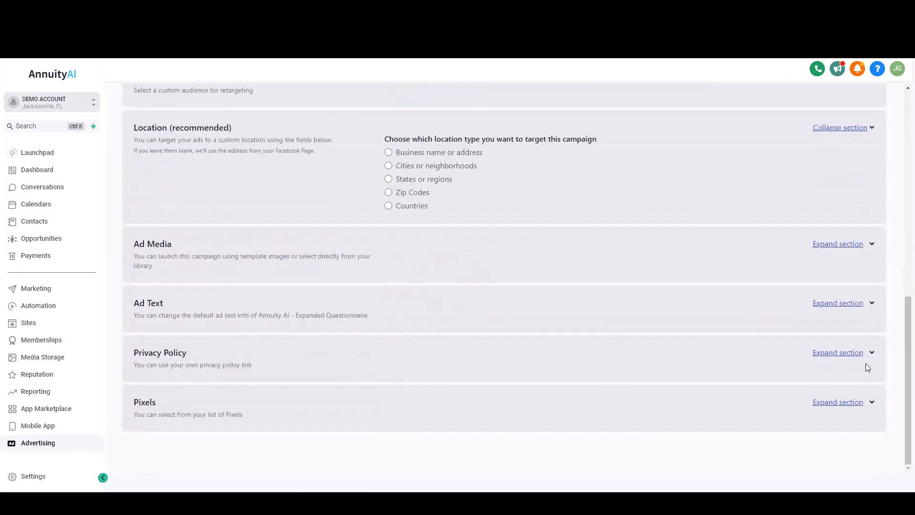
{"action": "left_click", "coordinate": [871, 353]}
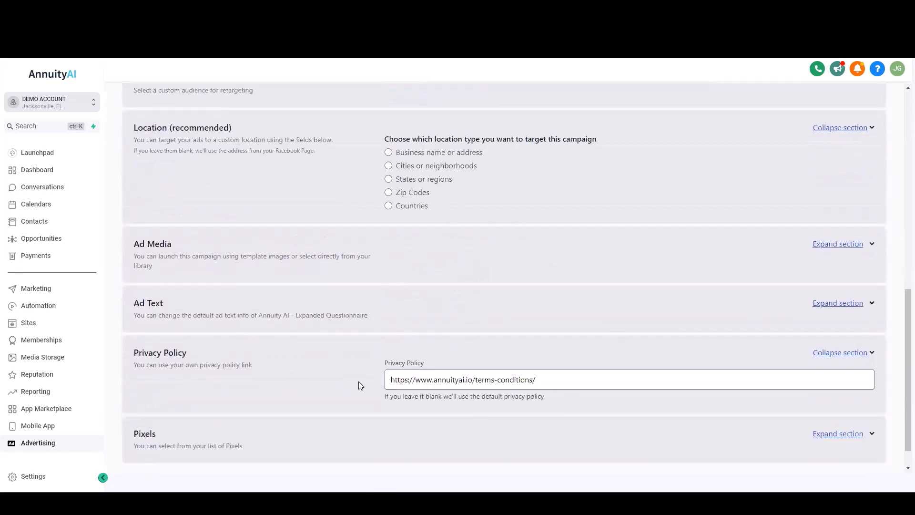
{"action": "left_click", "coordinate": [872, 353]}
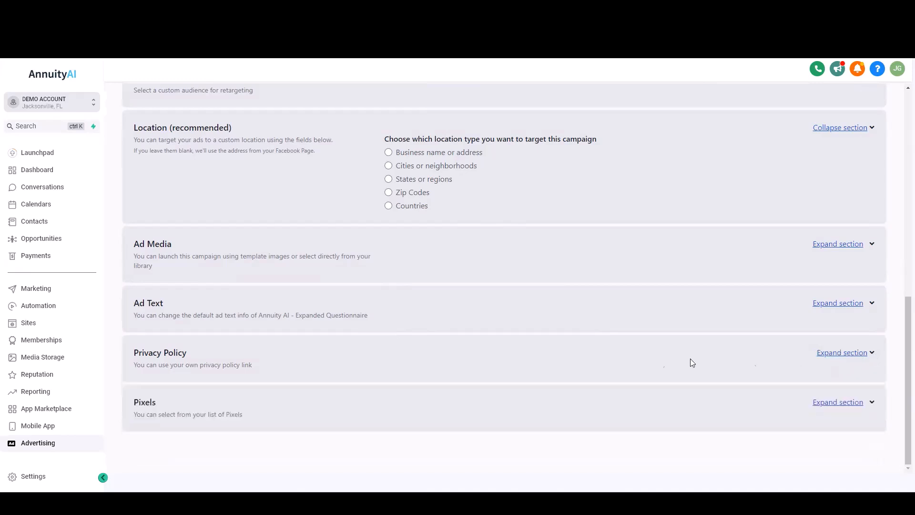
- Choose Generate Lead Form for the campaign's lead form and check the form's Questions section
{"action": "scroll", "coordinate": [566, 360], "scroll_direction": "up", "scroll_amount": 4}
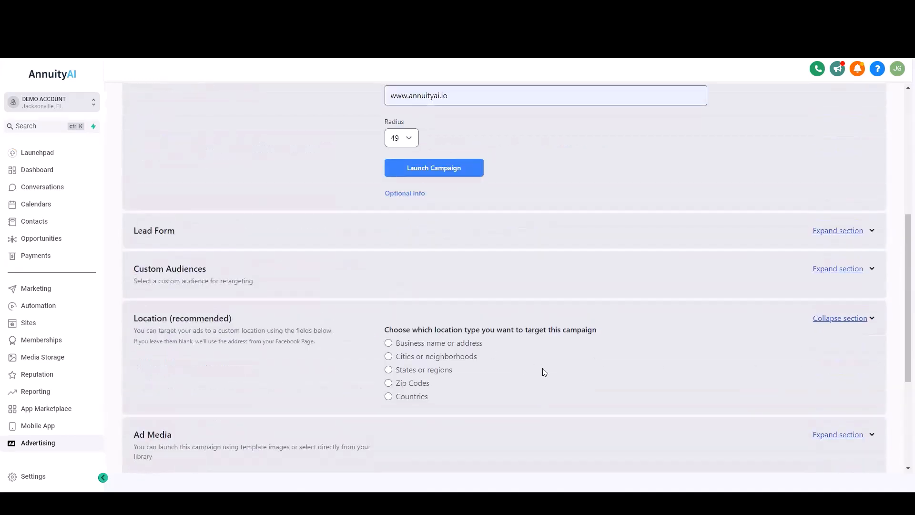
{"action": "left_click", "coordinate": [872, 232]}
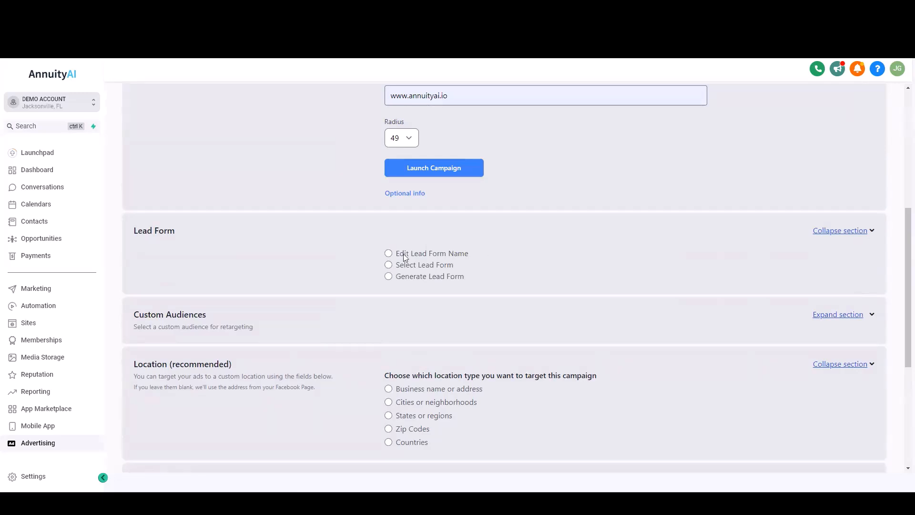
{"action": "left_click", "coordinate": [389, 277]}
{"action": "scroll", "coordinate": [572, 370], "scroll_direction": "down", "scroll_amount": 4}
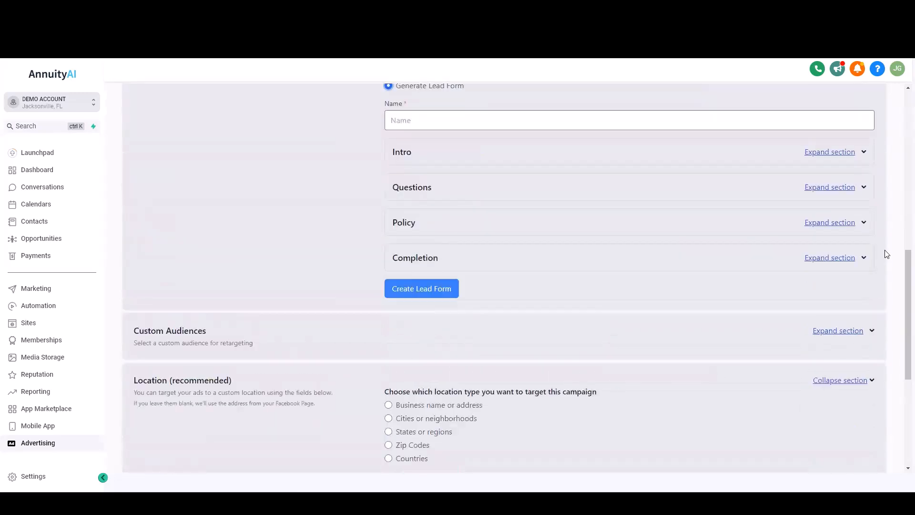
{"action": "left_click", "coordinate": [863, 189]}
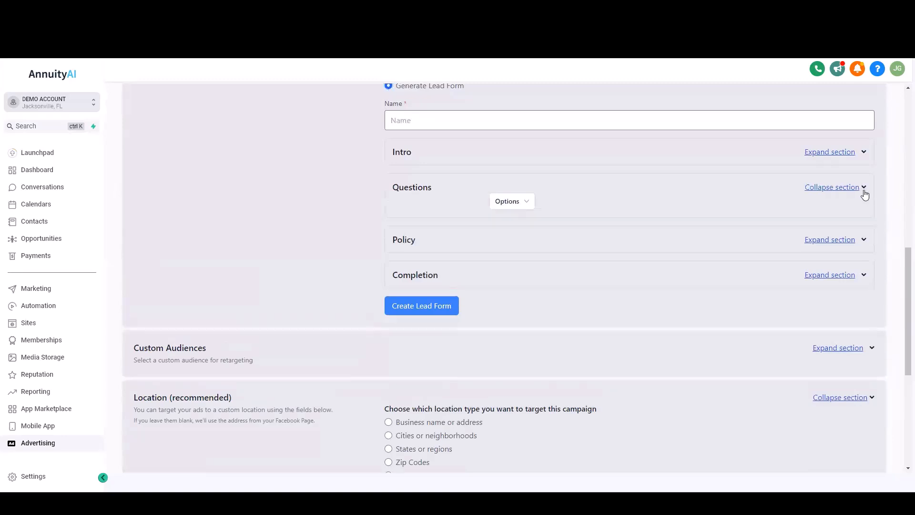
{"action": "left_click", "coordinate": [863, 188]}
{"action": "scroll", "coordinate": [582, 312], "scroll_direction": "up", "scroll_amount": 5}
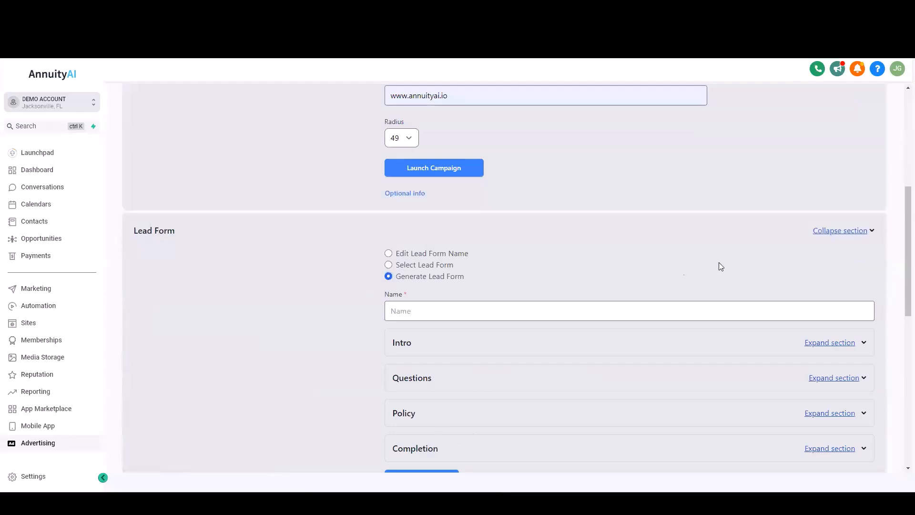
- Collapse the Lead Form section and leave the campaign details for the advertising dashboard
{"action": "left_click", "coordinate": [859, 234]}
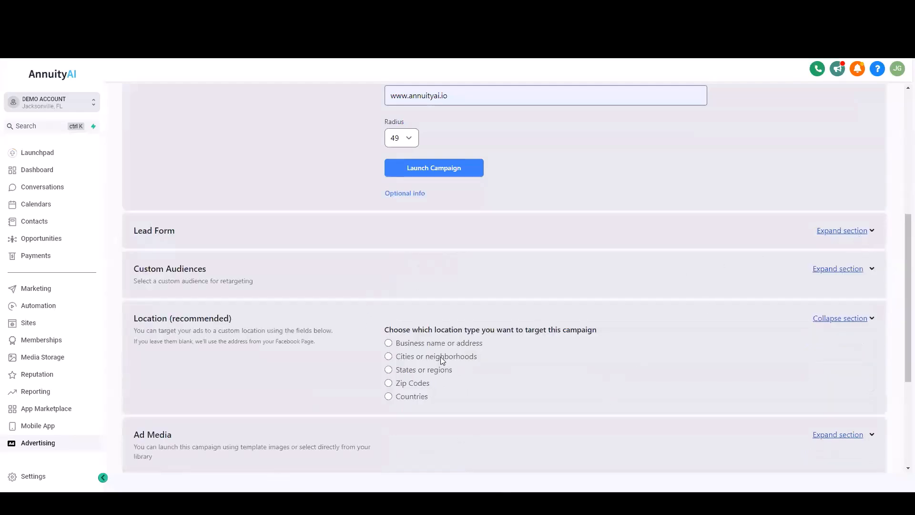
{"action": "scroll", "coordinate": [444, 362], "scroll_direction": "up", "scroll_amount": 4}
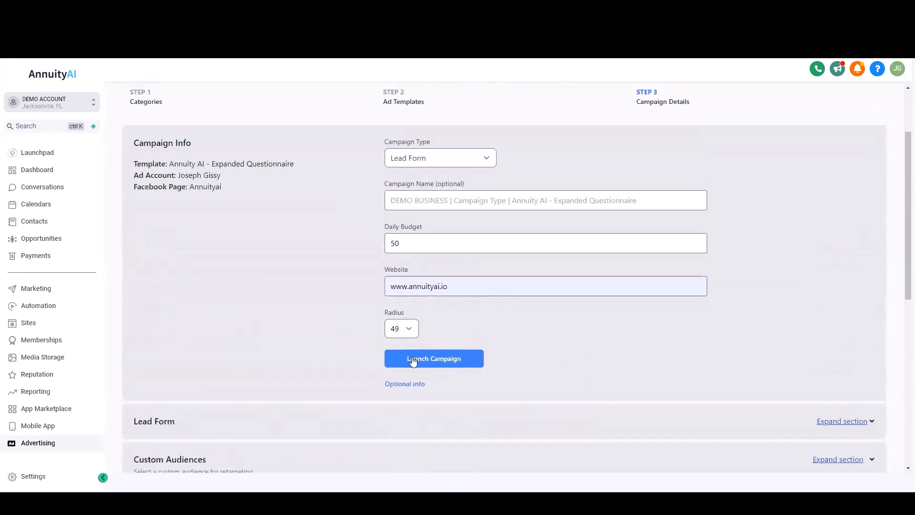
{"action": "scroll", "coordinate": [226, 242], "scroll_direction": "up", "scroll_amount": 2}
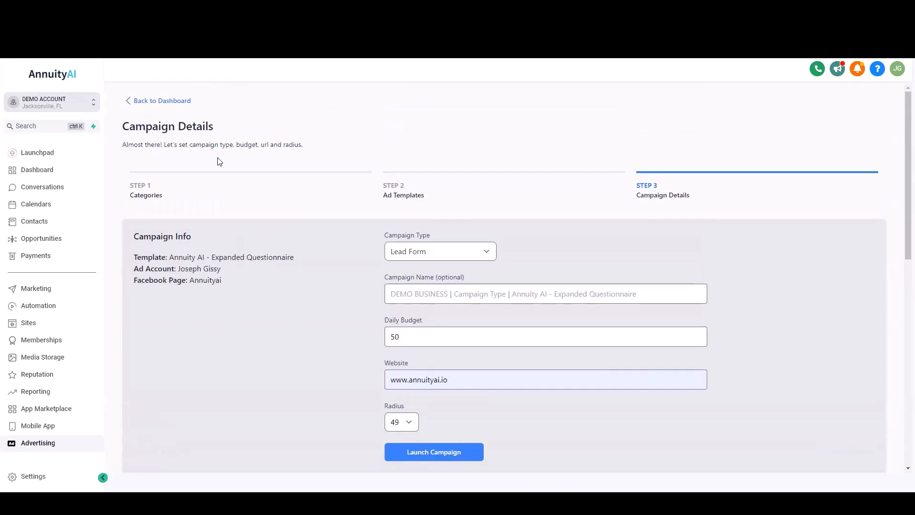
{"action": "left_click", "coordinate": [168, 102]}
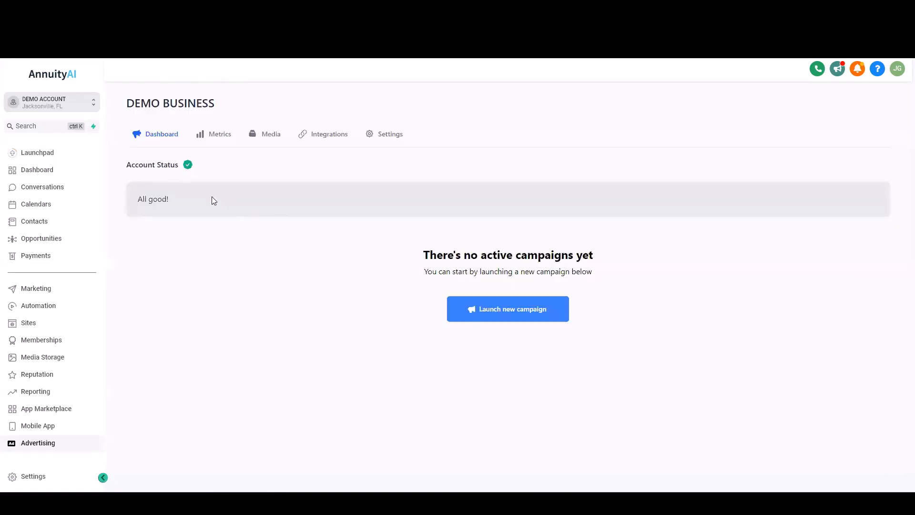
- Start a new campaign from the AnnuityAI Ads category using the Annuity AI - Expanded Questionnaire template
{"action": "left_click", "coordinate": [503, 313]}
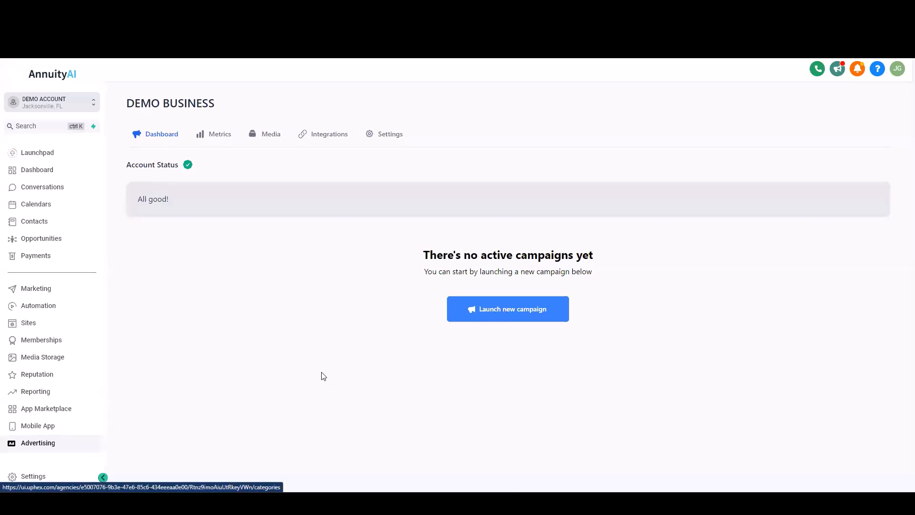
{"action": "left_click", "coordinate": [432, 182]}
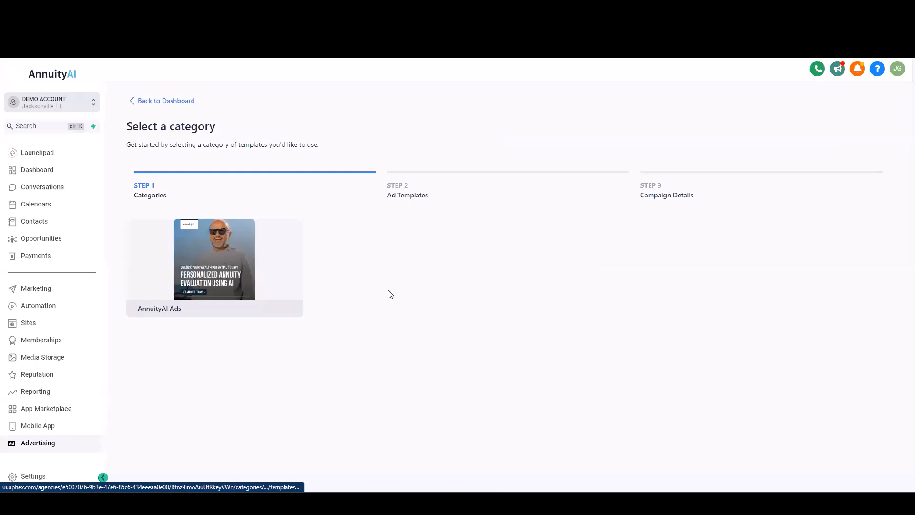
{"action": "left_click", "coordinate": [258, 268]}
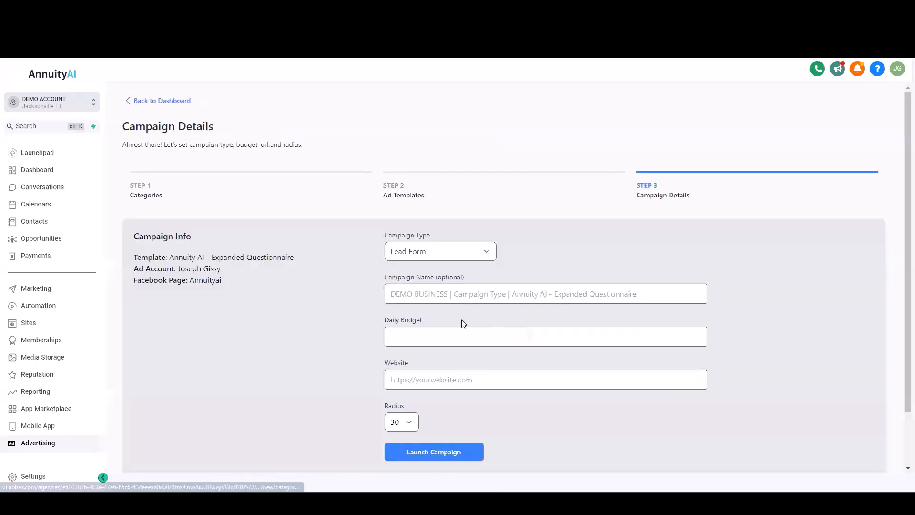
{"action": "left_click", "coordinate": [432, 336]}
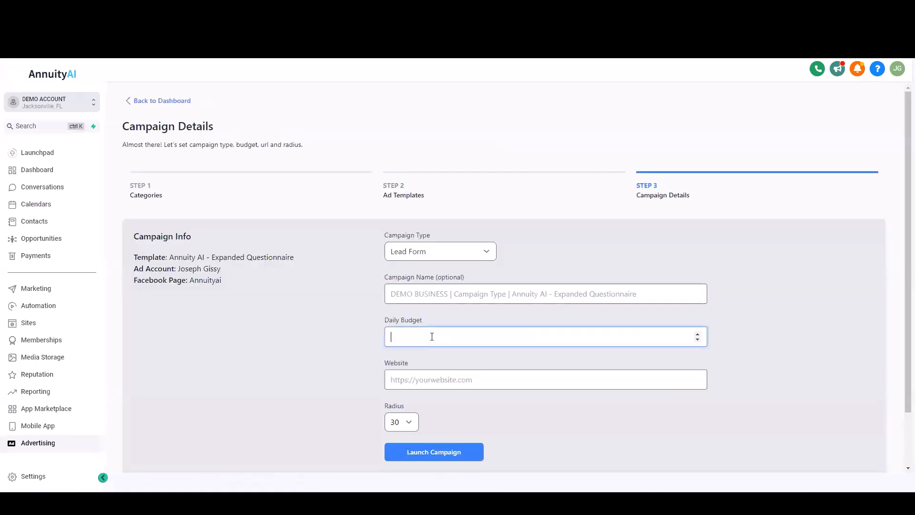
{"action": "scroll", "coordinate": [428, 368], "scroll_direction": "down", "scroll_amount": 2}
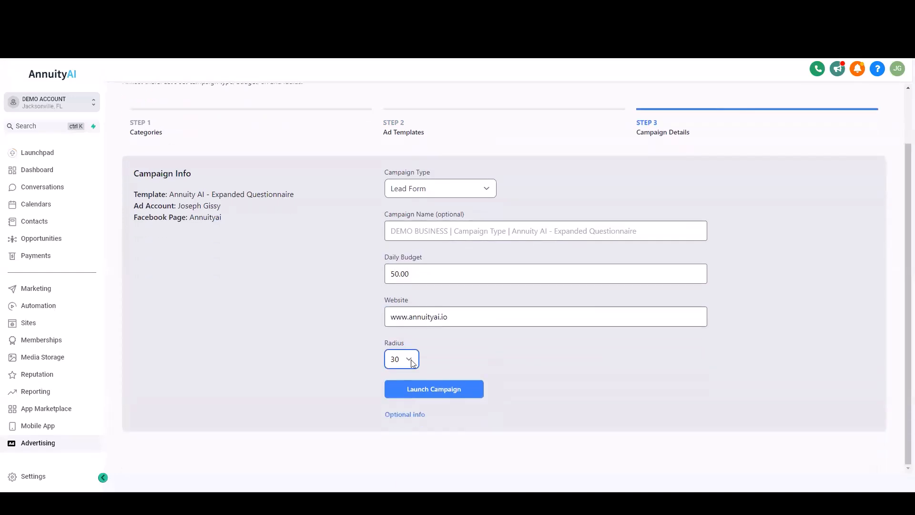
{"action": "left_click", "coordinate": [449, 392]}
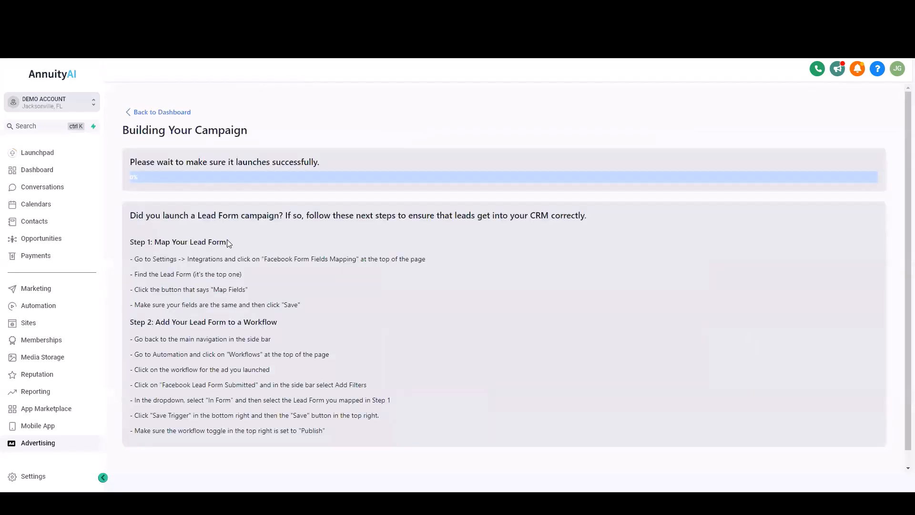
- Read the instructions for mapping the lead form and adding it to a workflow
{"action": "left_click_drag", "start_coordinate": [133, 243], "coordinate": [326, 430]}
{"action": "left_click", "coordinate": [253, 327]}
{"action": "left_click_drag", "start_coordinate": [132, 323], "coordinate": [328, 431]}
{"action": "left_click", "coordinate": [328, 430]}
{"action": "left_click_drag", "start_coordinate": [132, 243], "coordinate": [299, 304]}
{"action": "left_click", "coordinate": [298, 303]}
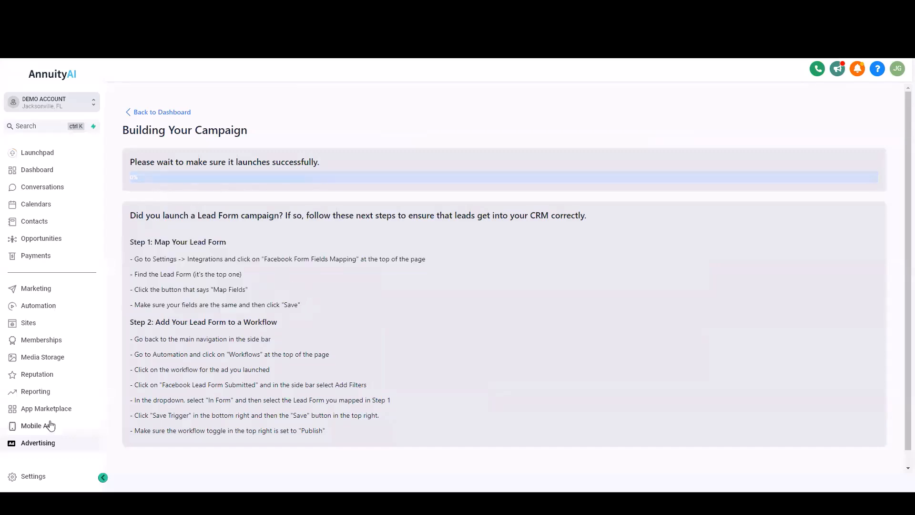
- Open the account settings in a new browser tab and go to the Facebook Form Fields Mapping under Integrations
{"action": "right_click", "coordinate": [41, 477]}
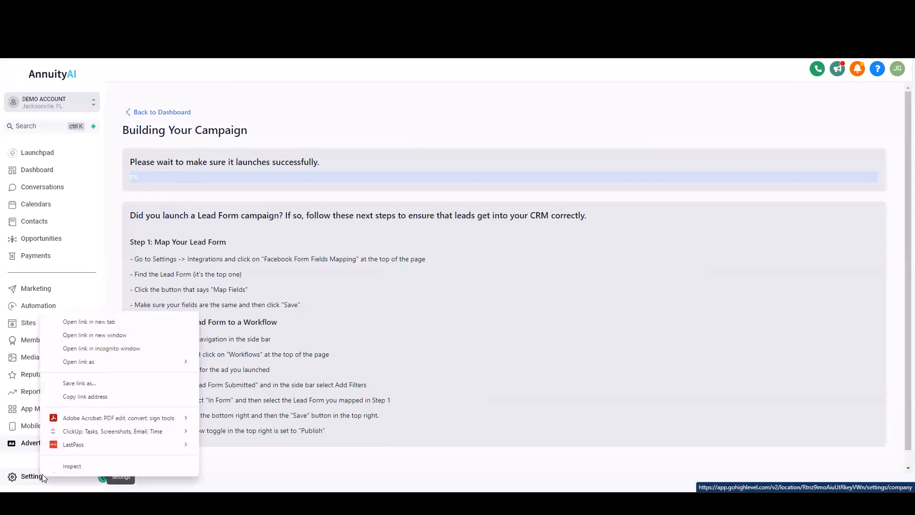
{"action": "left_click", "coordinate": [90, 322]}
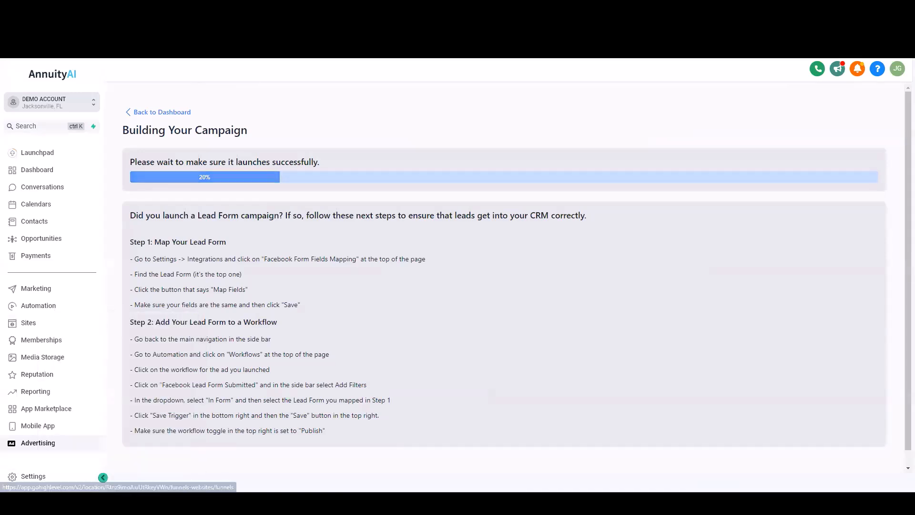
{"action": "left_click_drag", "start_coordinate": [188, 258], "coordinate": [363, 262]}
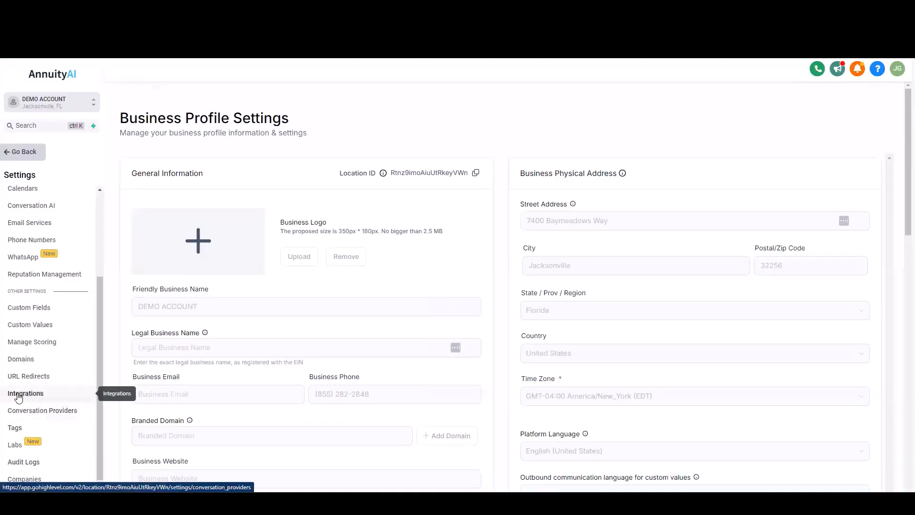
{"action": "left_click", "coordinate": [33, 397]}
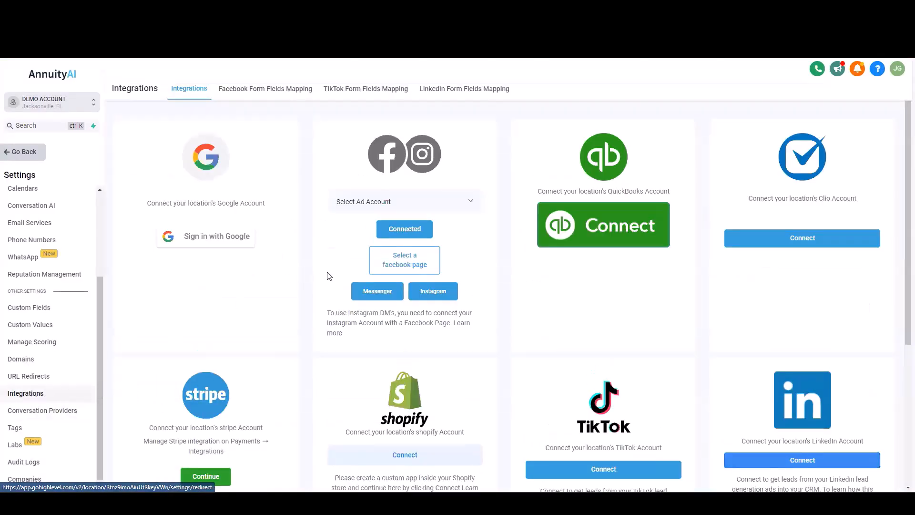
{"action": "left_click", "coordinate": [271, 94]}
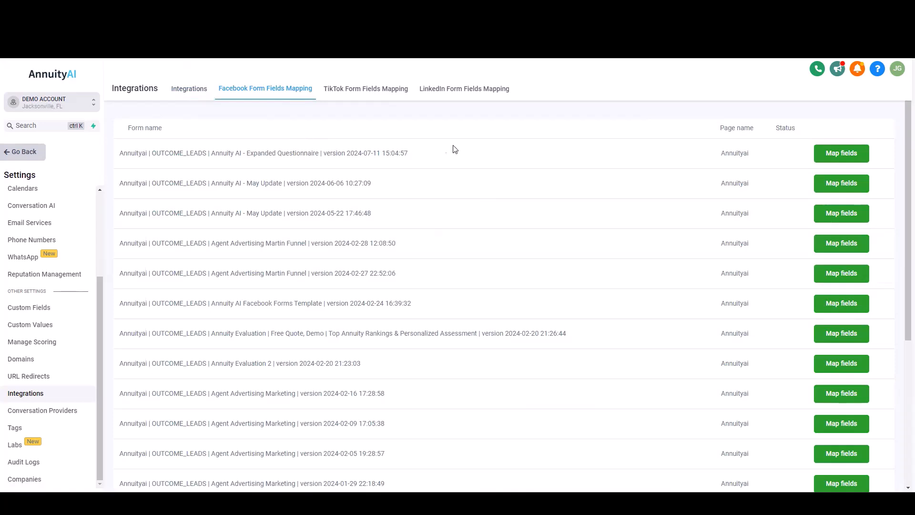
- Open the field mapping of the newest Annuity AI - Expanded Questionnaire lead form
{"action": "scroll", "coordinate": [701, 351], "scroll_direction": "down", "scroll_amount": 5}
{"action": "scroll", "coordinate": [634, 364], "scroll_direction": "up", "scroll_amount": 5}
{"action": "left_click", "coordinate": [841, 154]}
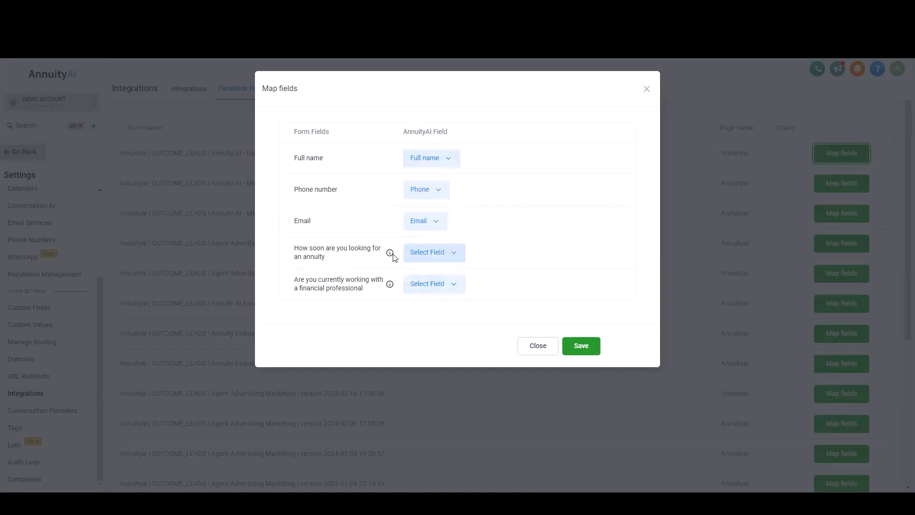
- Look through the AnnuityAI fields offered for "How soon are you looking for an annuity" and save the form's field mapping
{"action": "left_click", "coordinate": [439, 258]}
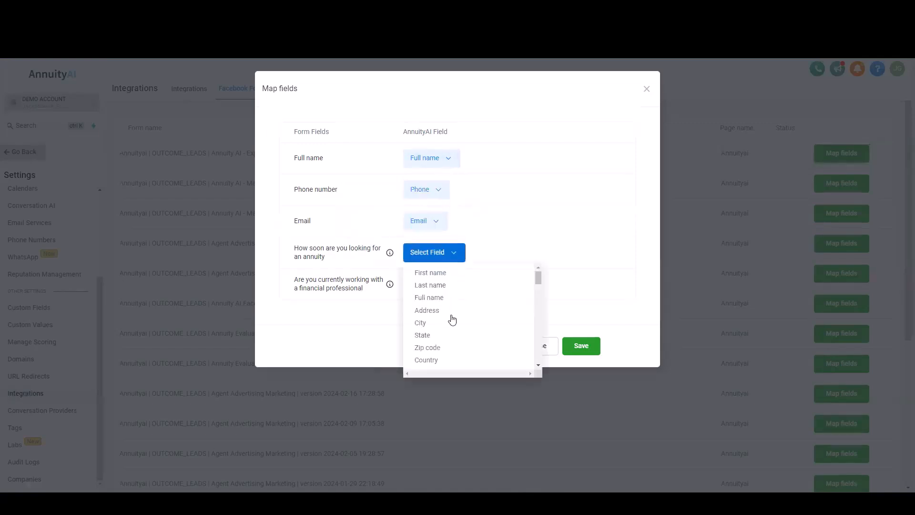
{"action": "scroll", "coordinate": [451, 317], "scroll_direction": "down", "scroll_amount": 5}
{"action": "scroll", "coordinate": [483, 294], "scroll_direction": "down", "scroll_amount": 2}
{"action": "scroll", "coordinate": [482, 299], "scroll_direction": "down", "scroll_amount": 3}
{"action": "scroll", "coordinate": [482, 299], "scroll_direction": "down", "scroll_amount": 6}
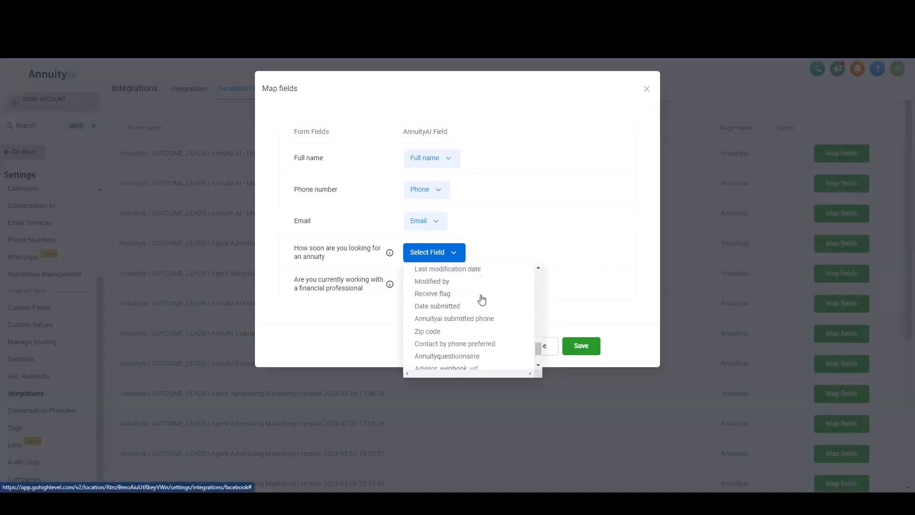
{"action": "left_click", "coordinate": [571, 278]}
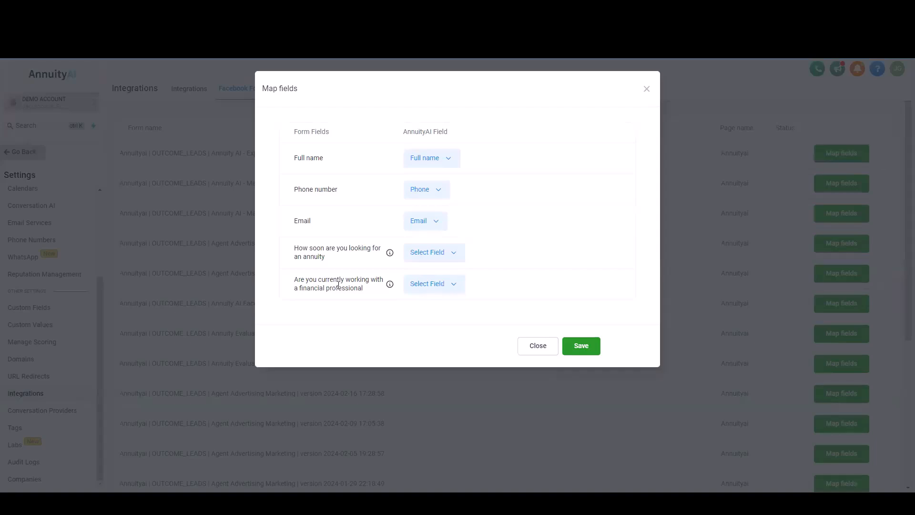
{"action": "left_click", "coordinate": [581, 345]}
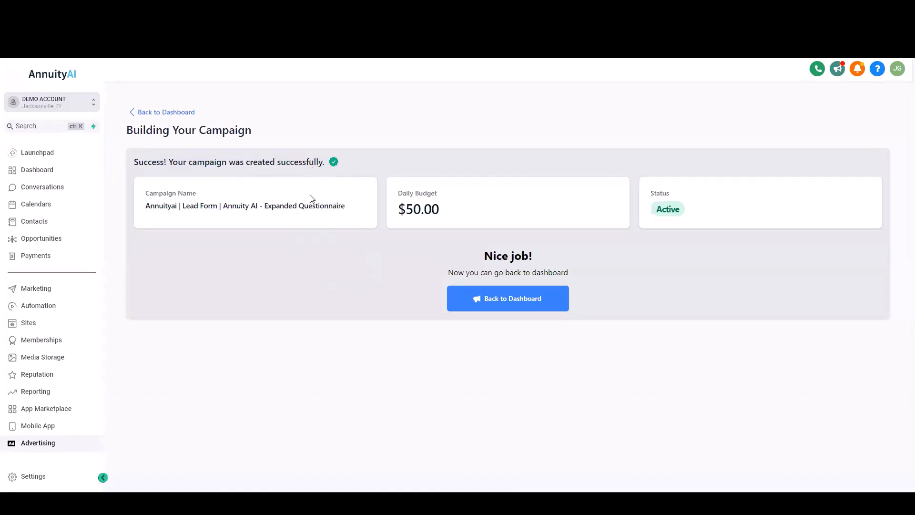
- Expand the launched campaign down to its ads on the advertising dashboard, and open its daily budget for editing before cancelling
{"action": "left_click_drag", "start_coordinate": [396, 209], "coordinate": [580, 225]}
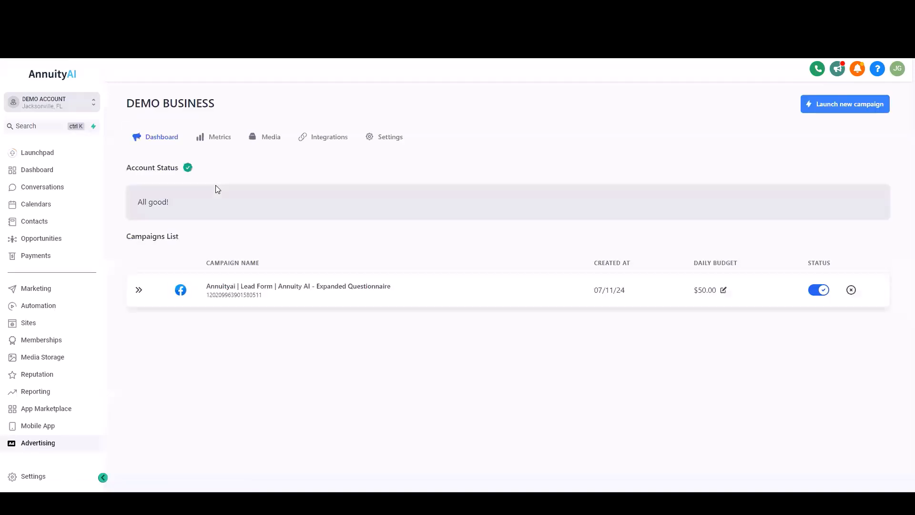
{"action": "left_click", "coordinate": [140, 293]}
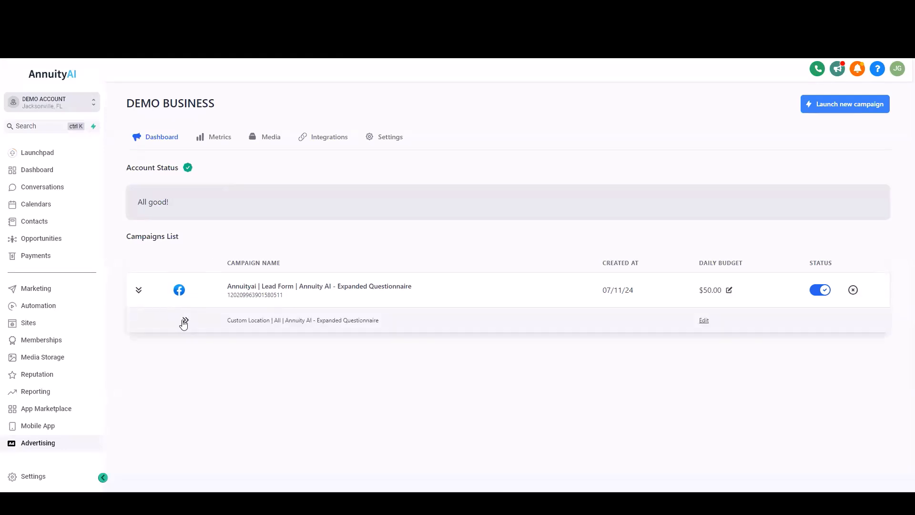
{"action": "left_click", "coordinate": [185, 321]}
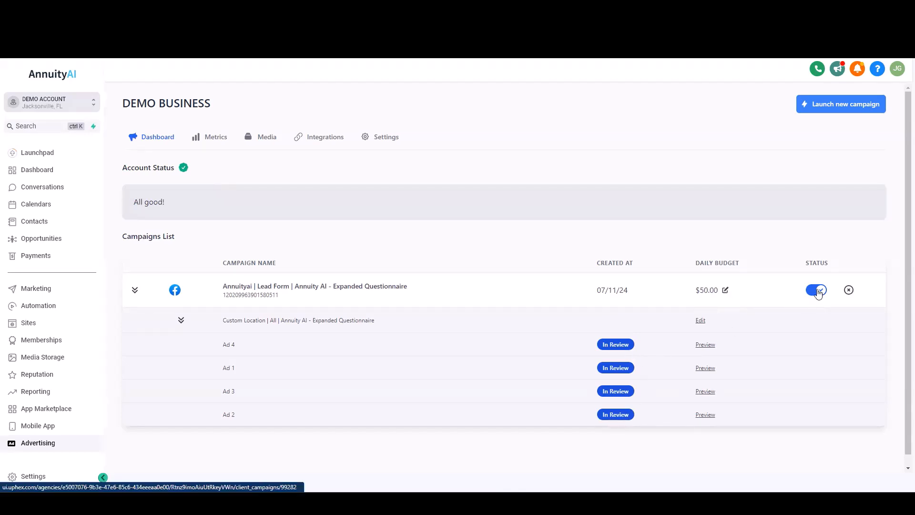
{"action": "left_click", "coordinate": [726, 290]}
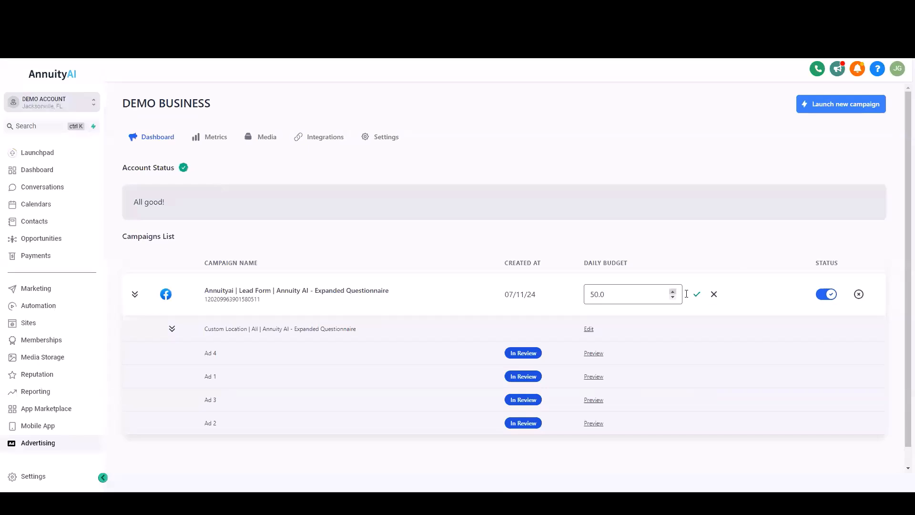
{"action": "left_click", "coordinate": [714, 294]}
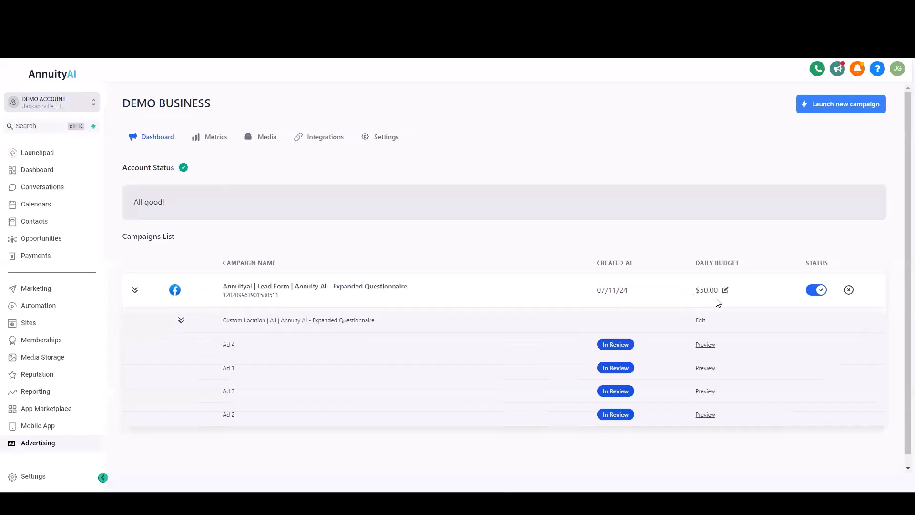